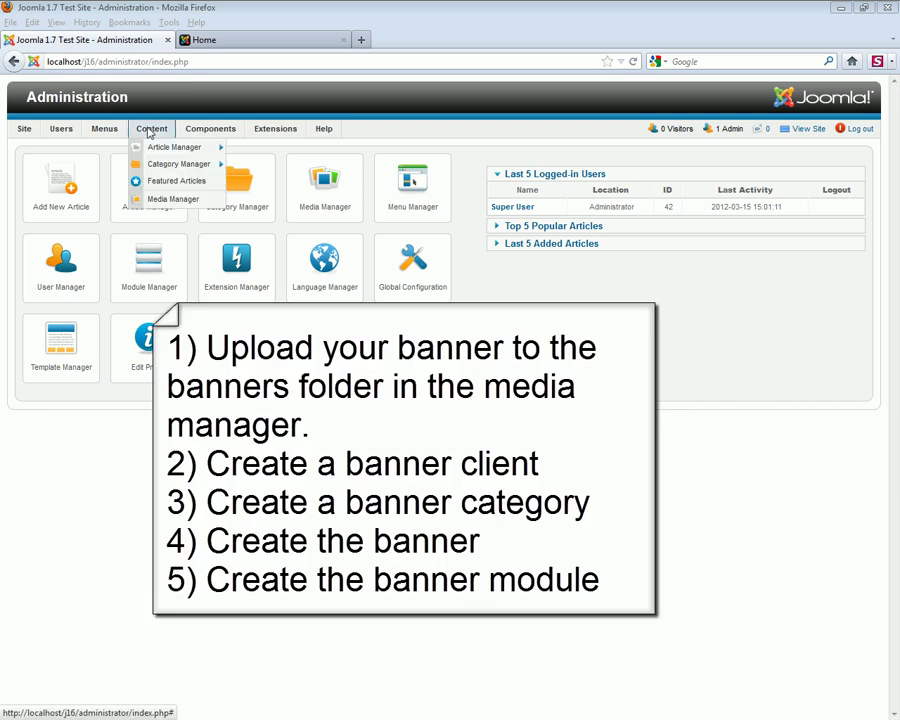
- Reveal the Components > Banners submenu listing Banners, Categories, Clients and Tracks
{"action": "mouse_move", "coordinate": [193, 134]}
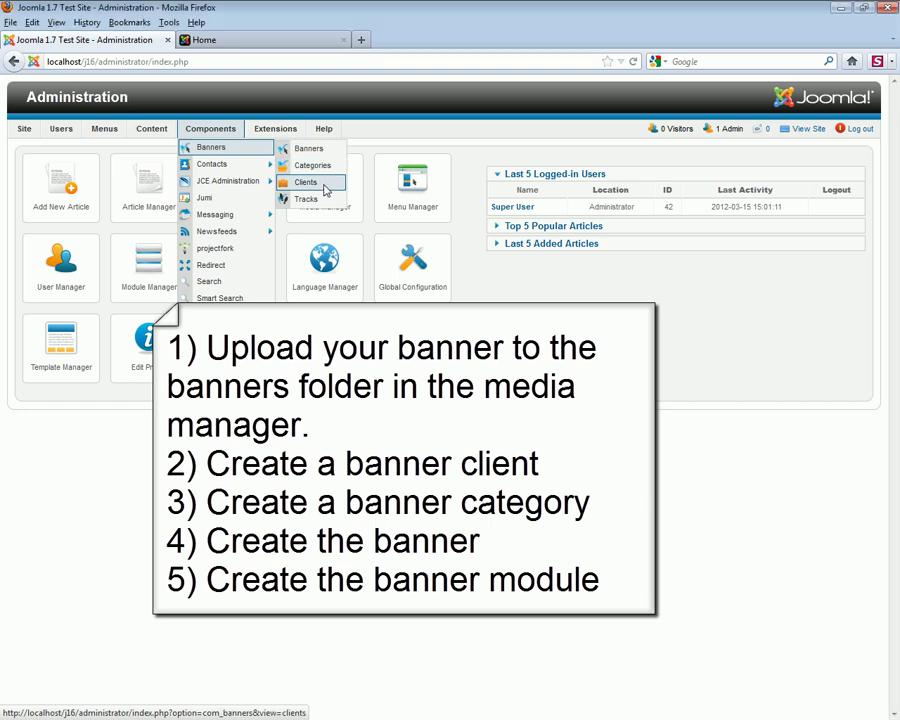
- Open the Joomla! banner client and review its client name and Administrator contact
{"action": "left_click", "coordinate": [325, 188]}
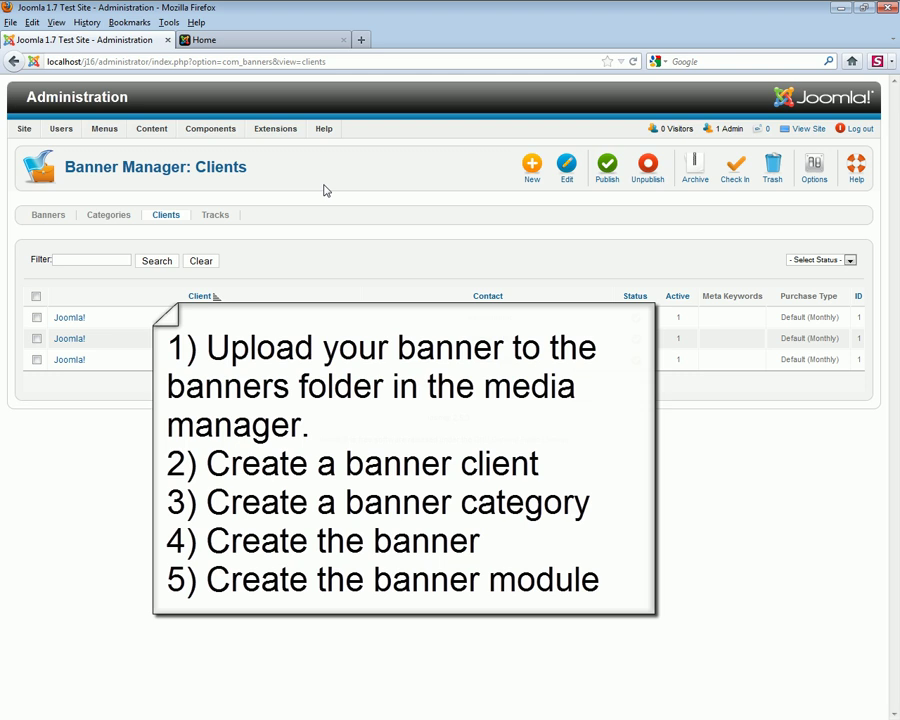
{"action": "left_click_drag", "start_coordinate": [80, 170], "coordinate": [291, 181]}
{"action": "left_click", "coordinate": [332, 317]}
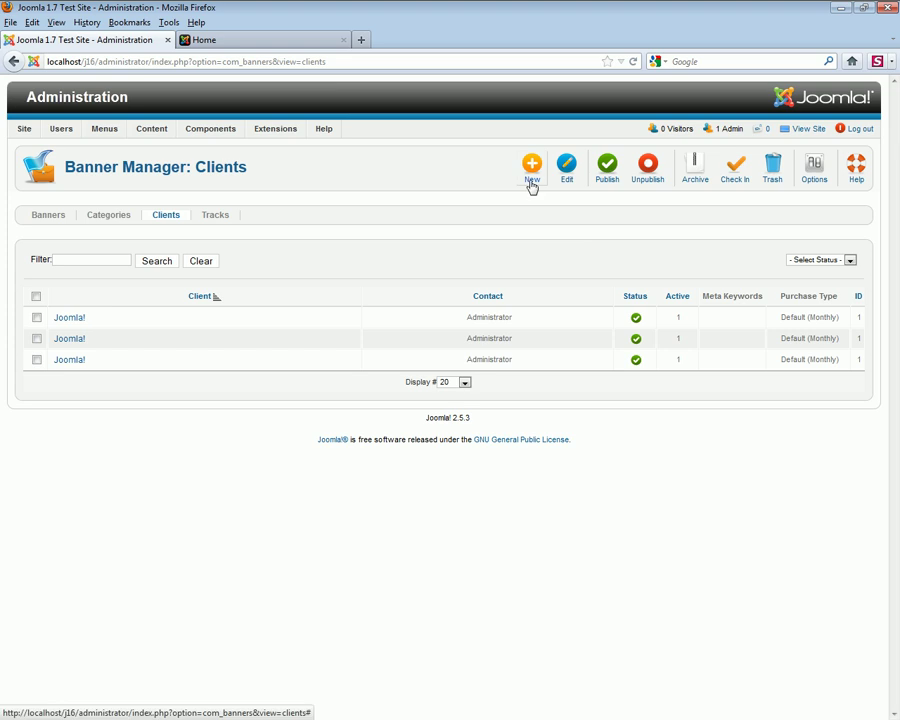
{"action": "left_click", "coordinate": [78, 318]}
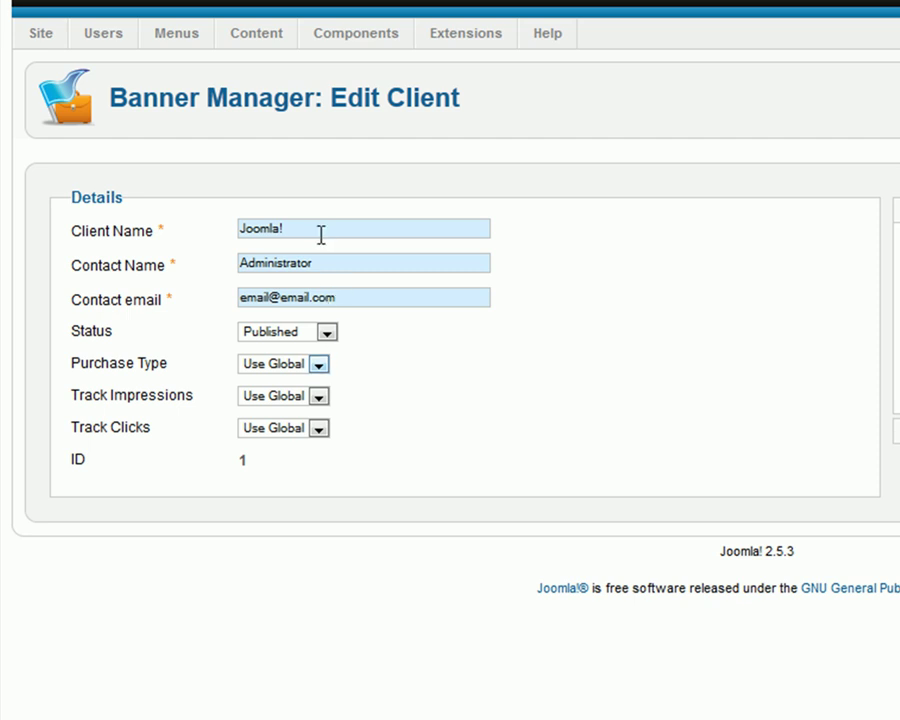
{"action": "left_click_drag", "start_coordinate": [320, 234], "coordinate": [213, 229]}
{"action": "left_click_drag", "start_coordinate": [313, 263], "coordinate": [240, 263]}
{"action": "left_click", "coordinate": [522, 350]}
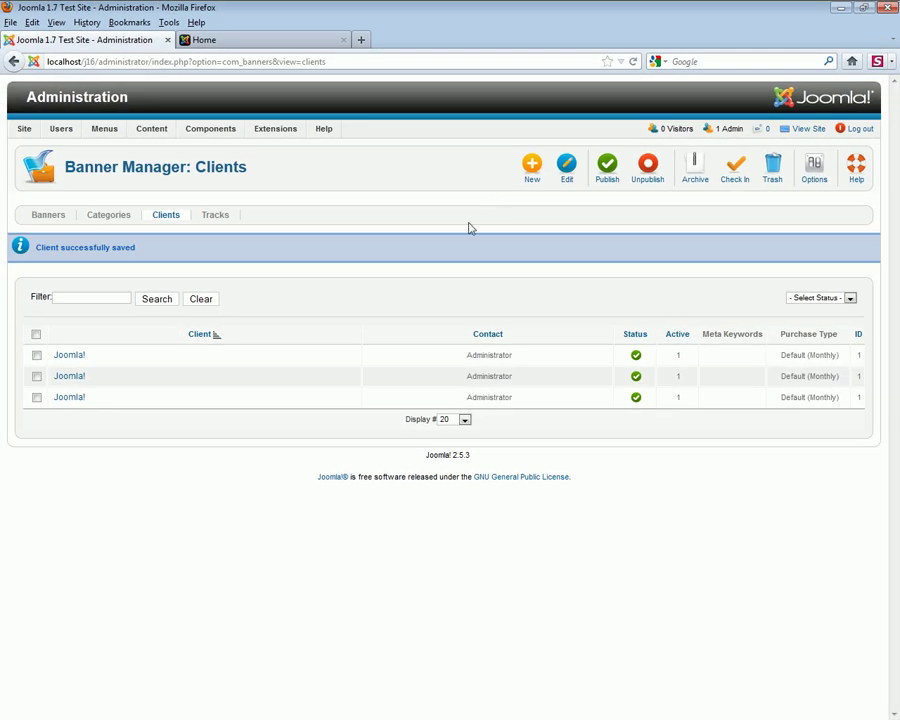
- Retitle the Sample Data-Banners category 'Top Banner Ads', reuse it as the alias, and save
{"action": "left_click", "coordinate": [115, 219]}
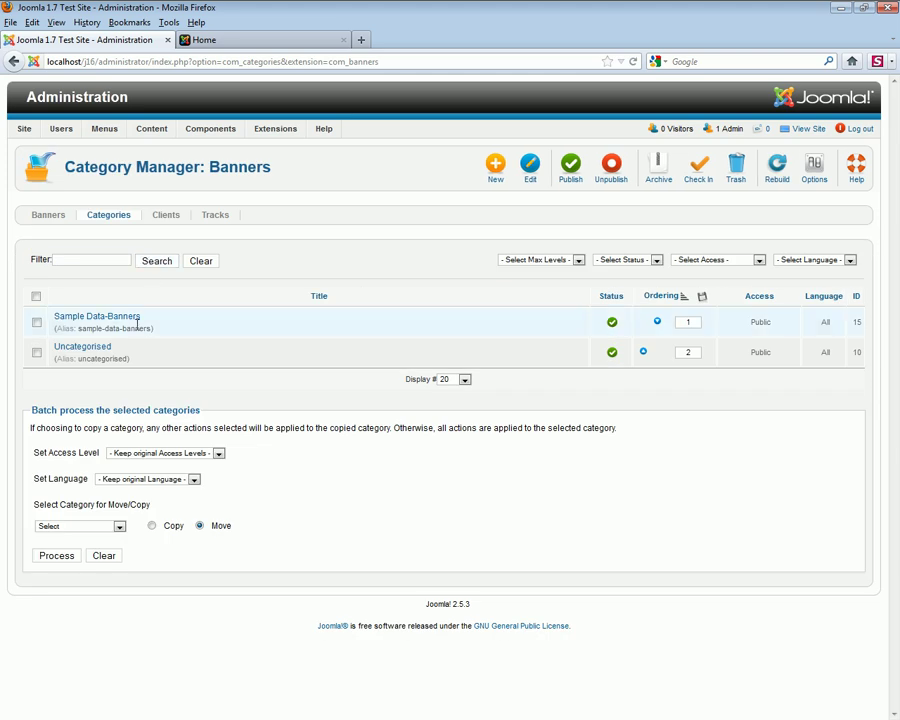
{"action": "left_click", "coordinate": [125, 326]}
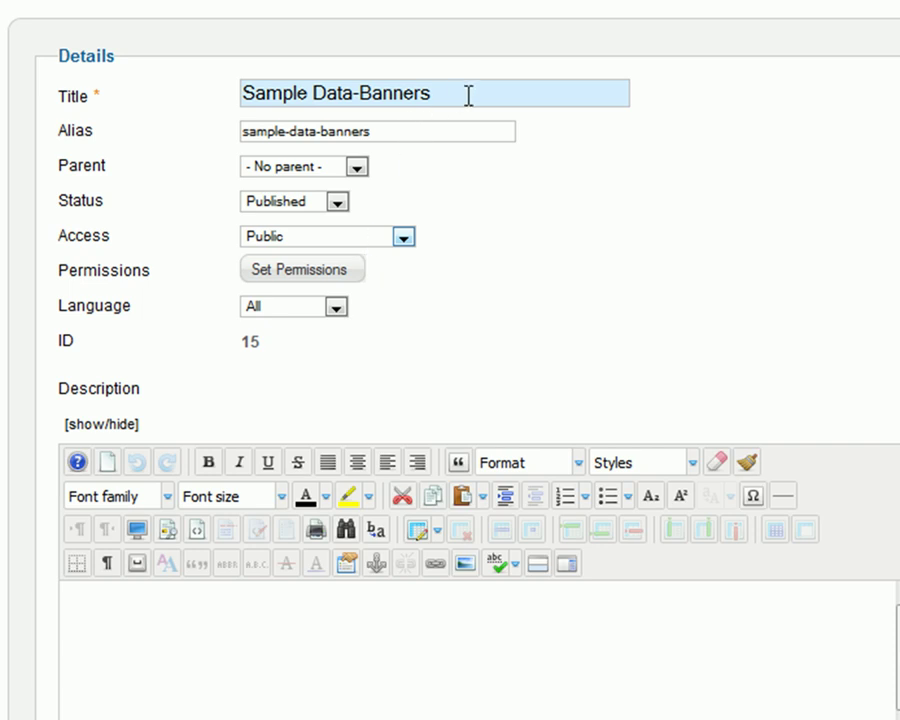
{"action": "left_click_drag", "start_coordinate": [468, 93], "coordinate": [211, 90]}
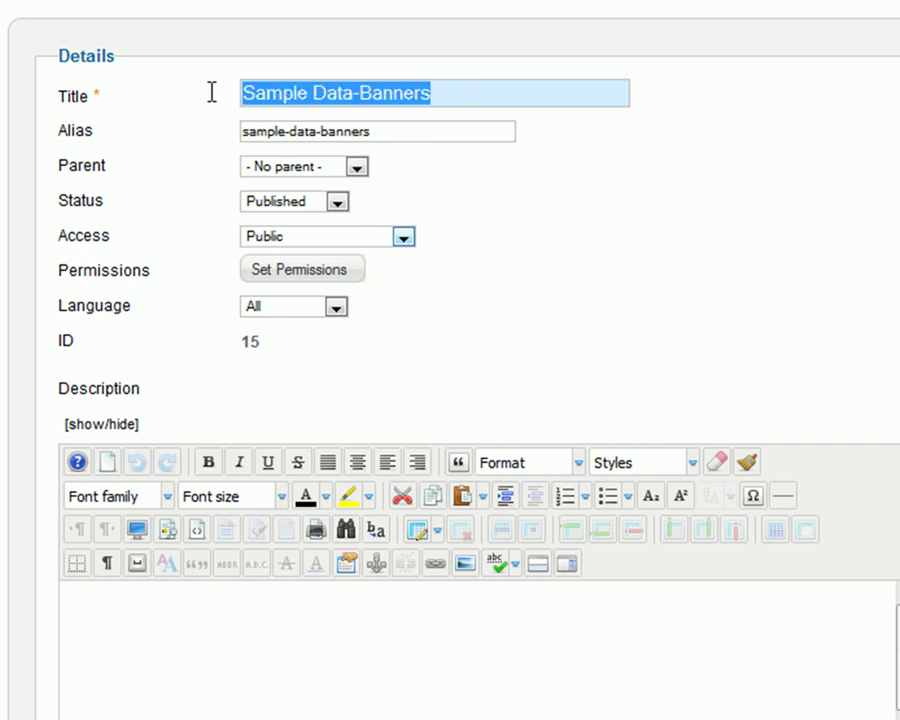
{"action": "type", "text": "Top "}
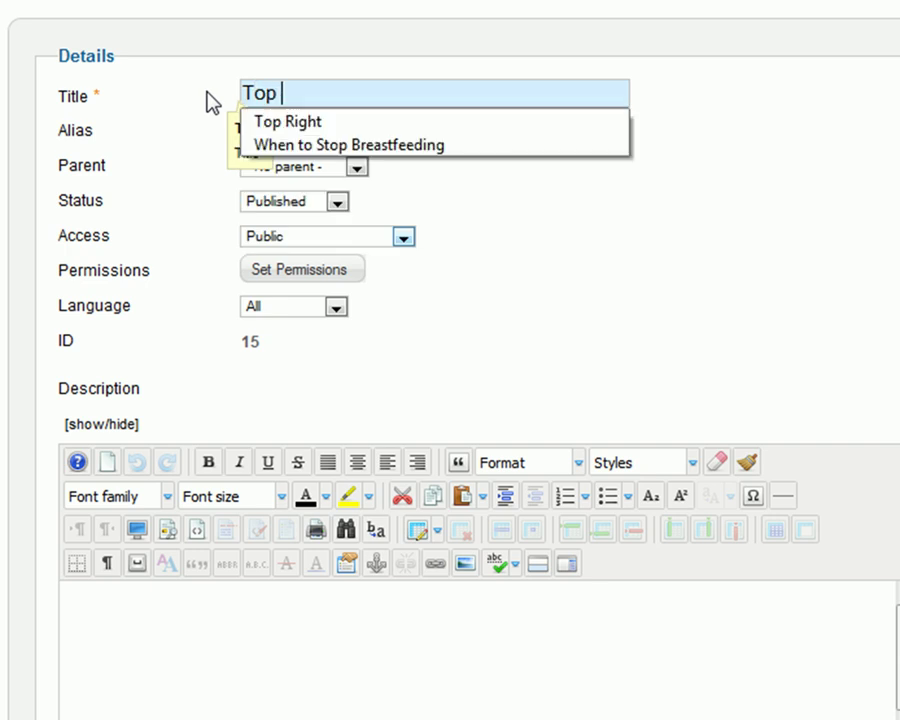
{"action": "type", "text": "Banner Ads"}
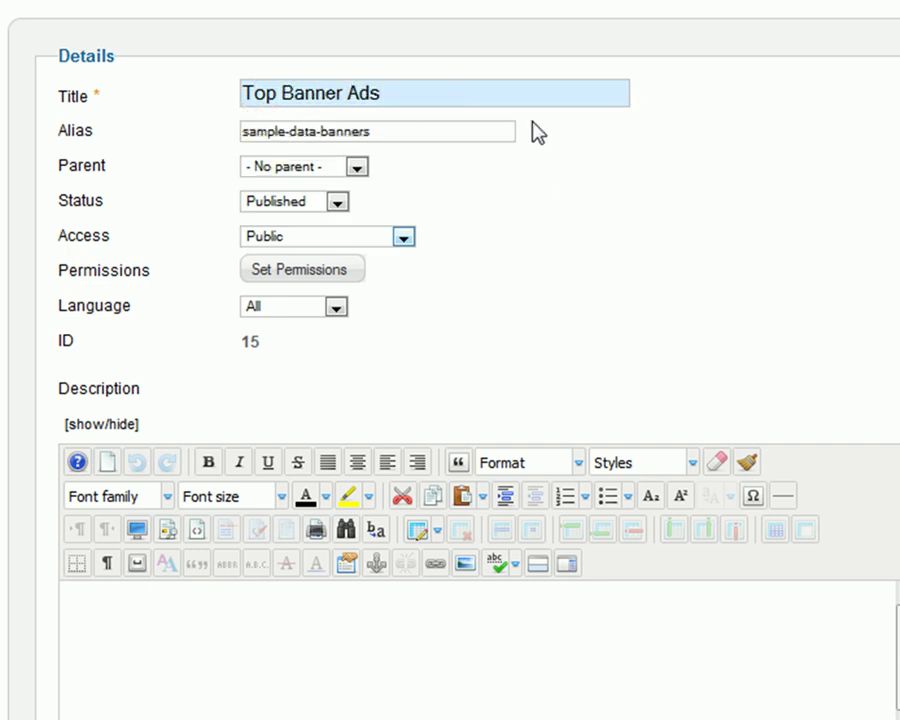
{"action": "left_click_drag", "start_coordinate": [411, 96], "coordinate": [137, 87]}
{"action": "key", "text": "ctrl+c"}
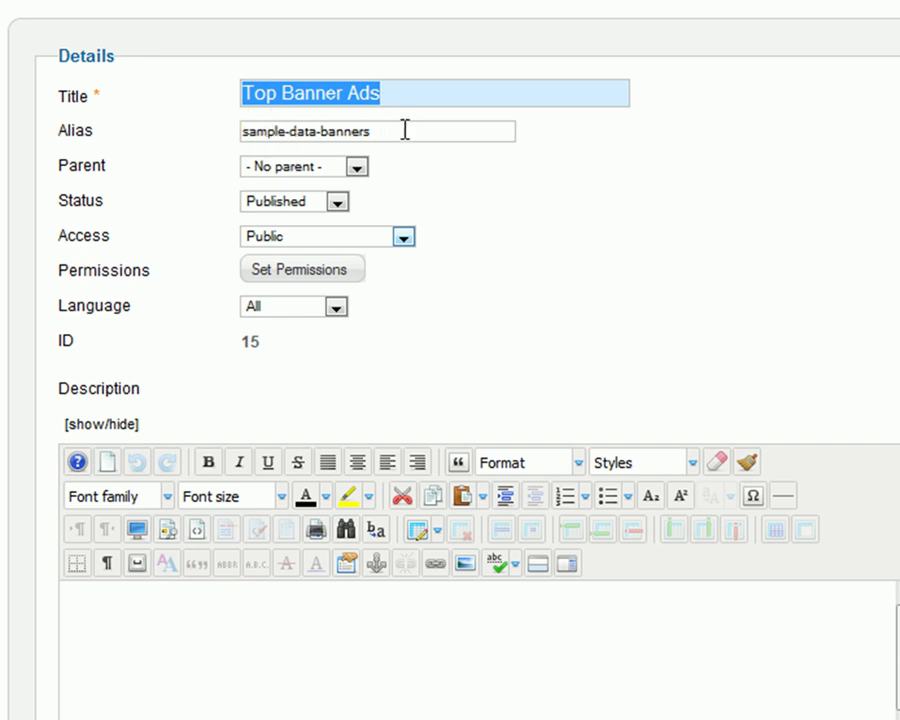
{"action": "left_click_drag", "start_coordinate": [405, 130], "coordinate": [205, 125]}
{"action": "key", "text": "ctrl+v"}
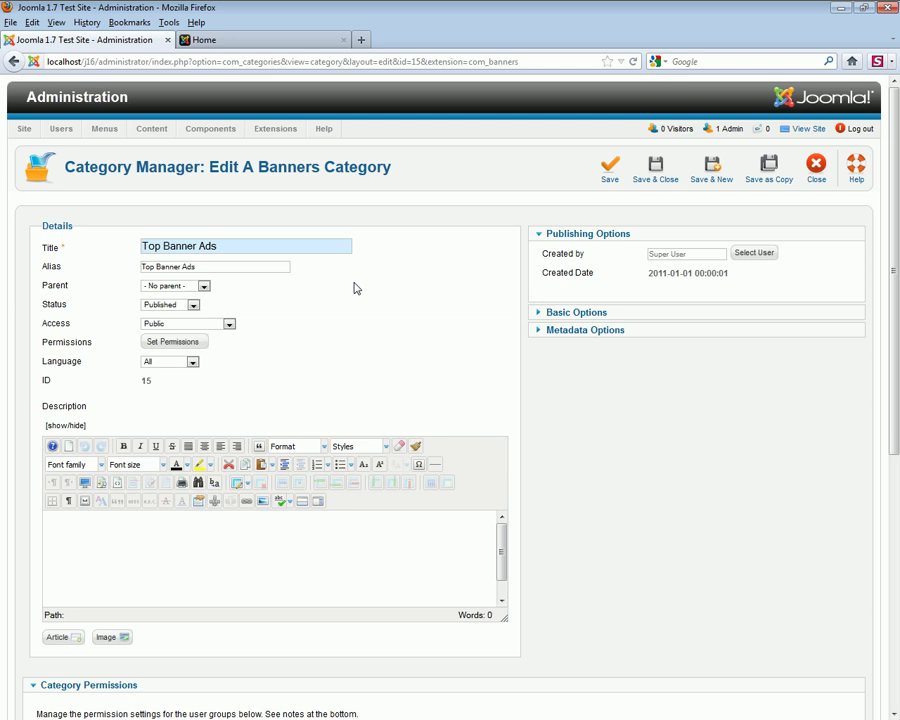
{"action": "left_click", "coordinate": [655, 180]}
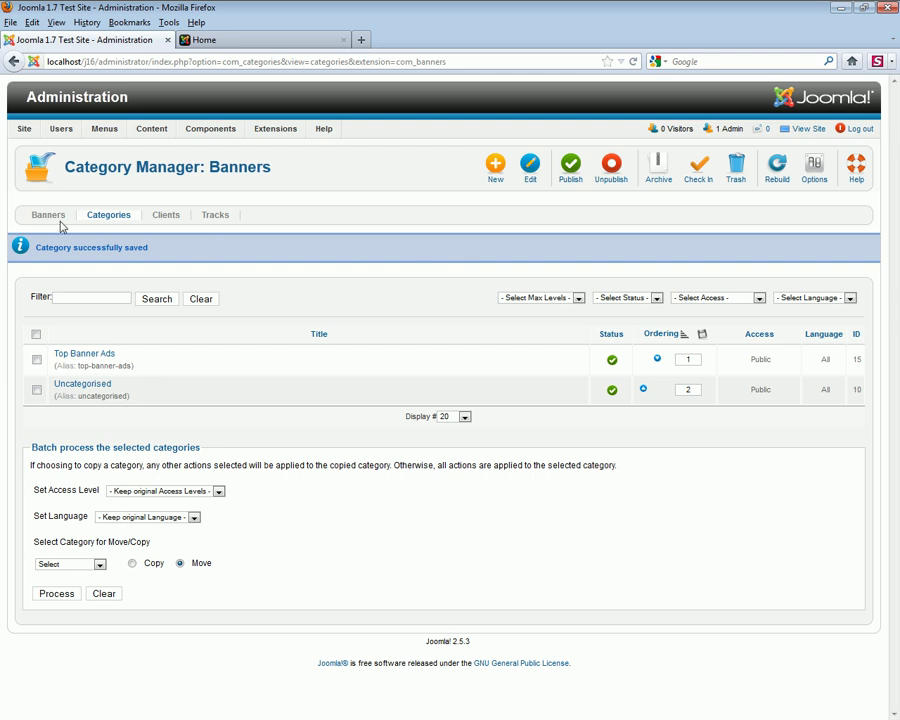
- Open the Shop 1 banner and confirm its Top Banner Ads category and shop-ad-books.jpg image
{"action": "left_click", "coordinate": [54, 220]}
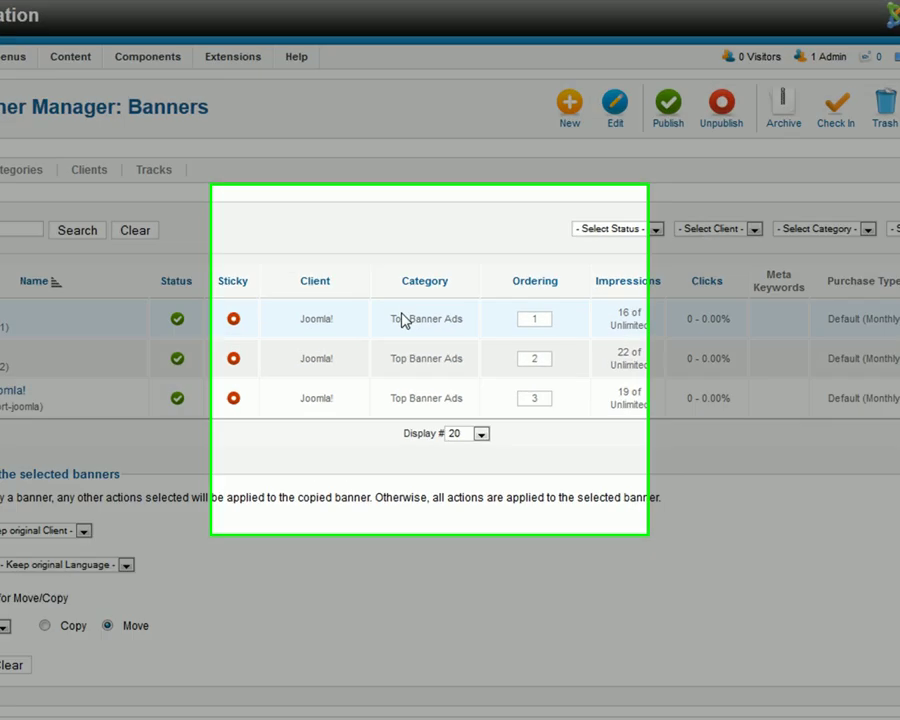
{"action": "left_click_drag", "start_coordinate": [401, 328], "coordinate": [442, 350]}
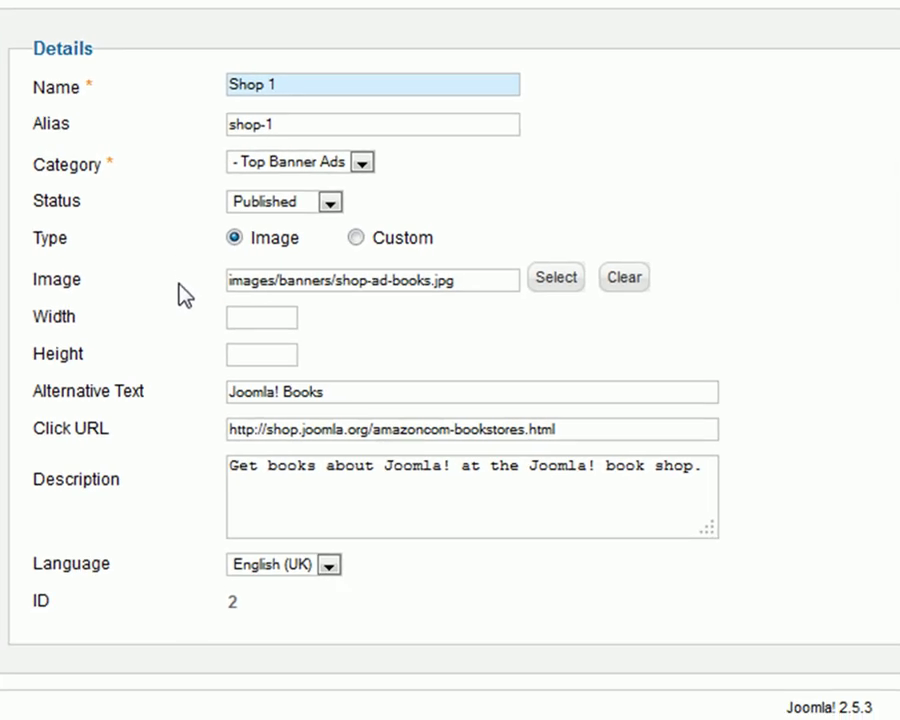
{"action": "left_click_drag", "start_coordinate": [505, 283], "coordinate": [127, 295]}
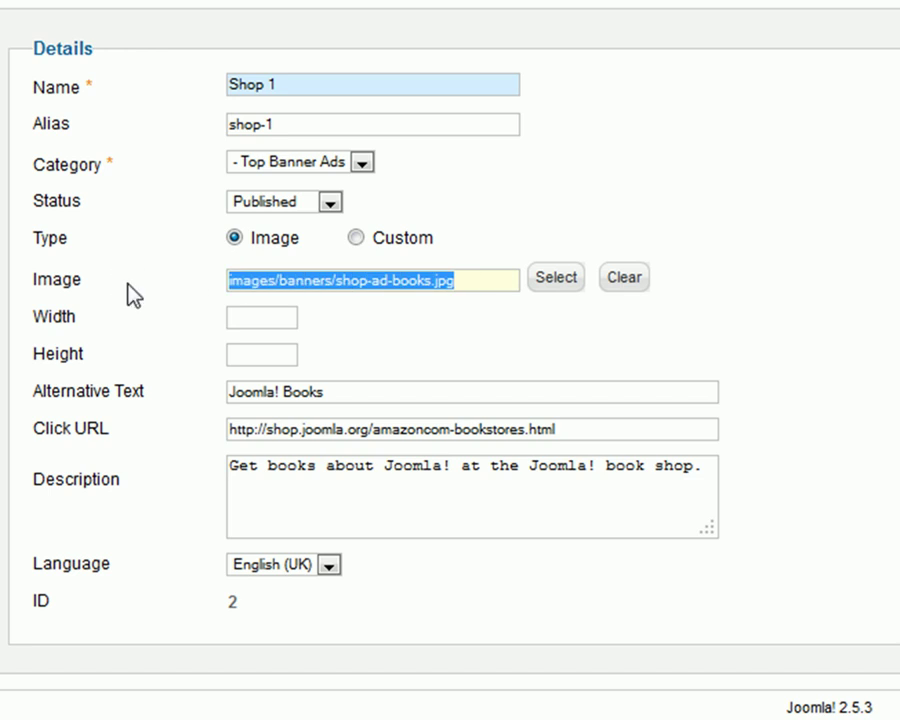
{"action": "left_click", "coordinate": [568, 284]}
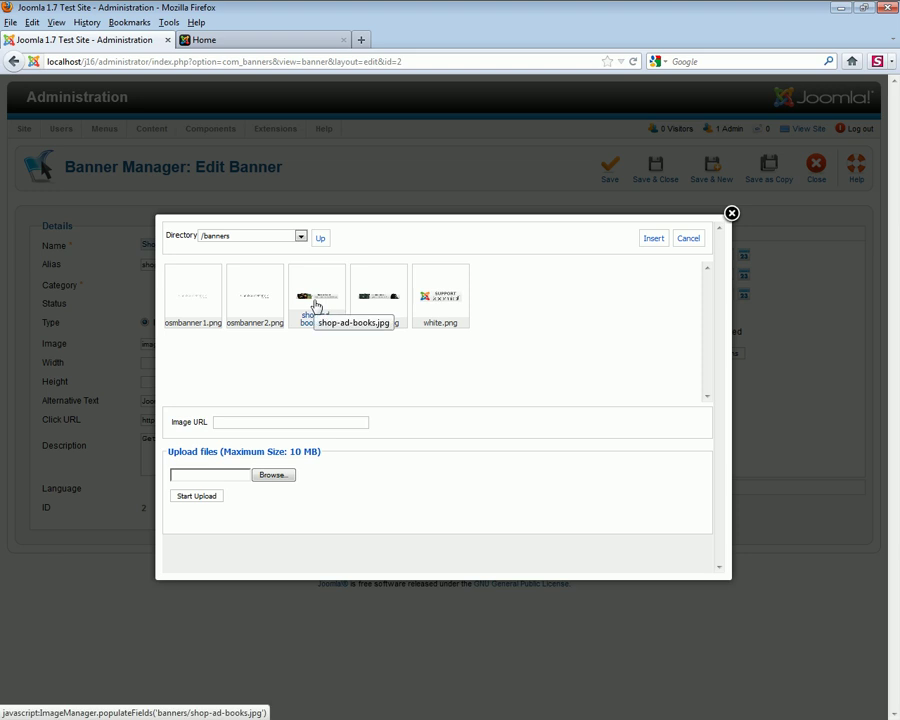
{"action": "left_click", "coordinate": [316, 300]}
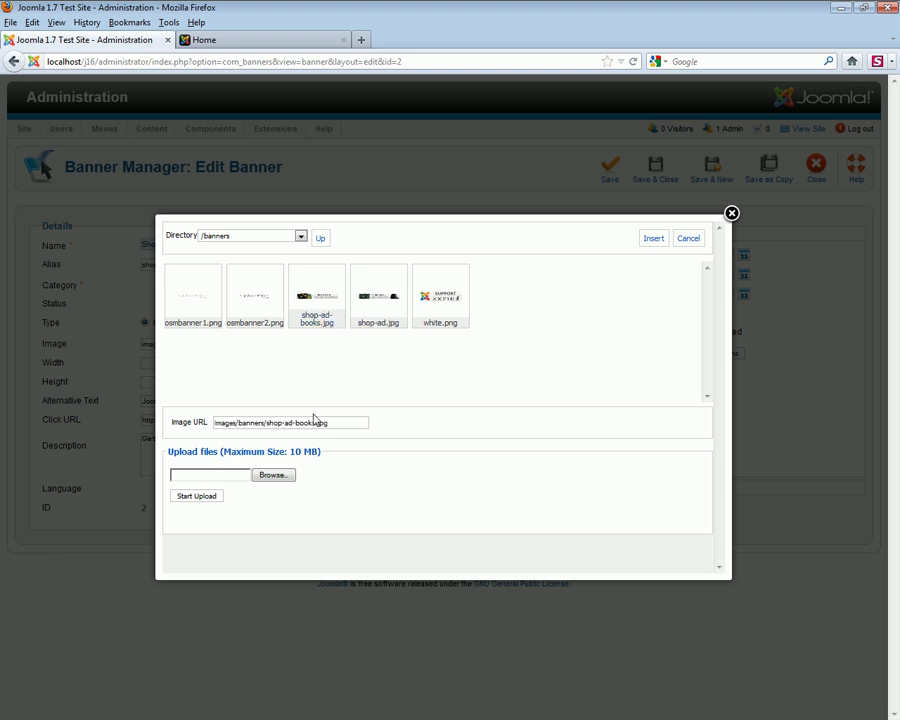
{"action": "left_click", "coordinate": [687, 240]}
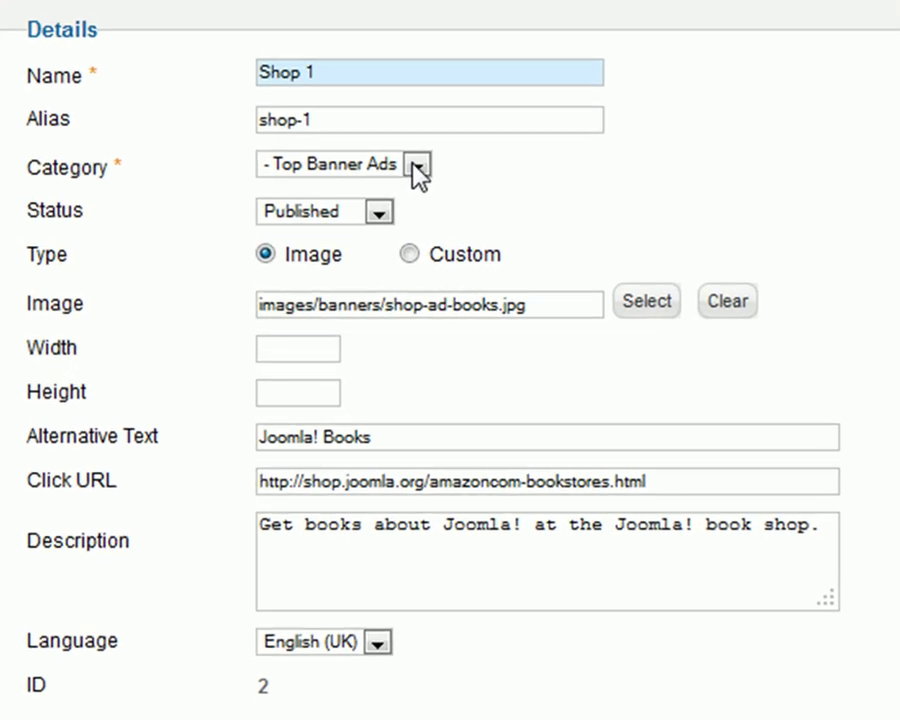
- Keep Top Banner Ads as Shop 1's category and inspect its click URL
{"action": "left_click", "coordinate": [210, 284]}
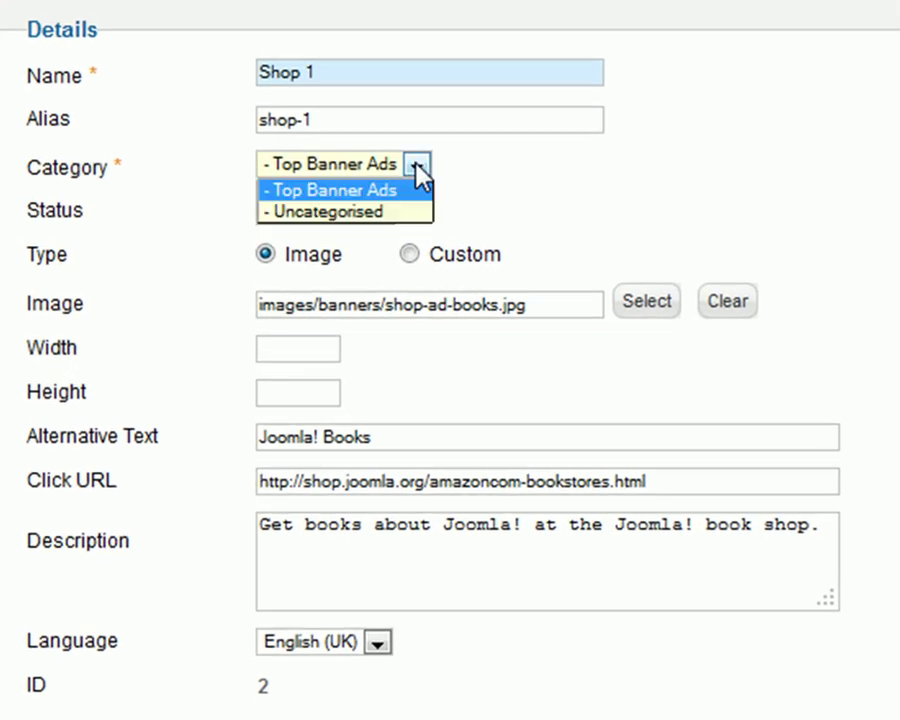
{"action": "left_click", "coordinate": [210, 284]}
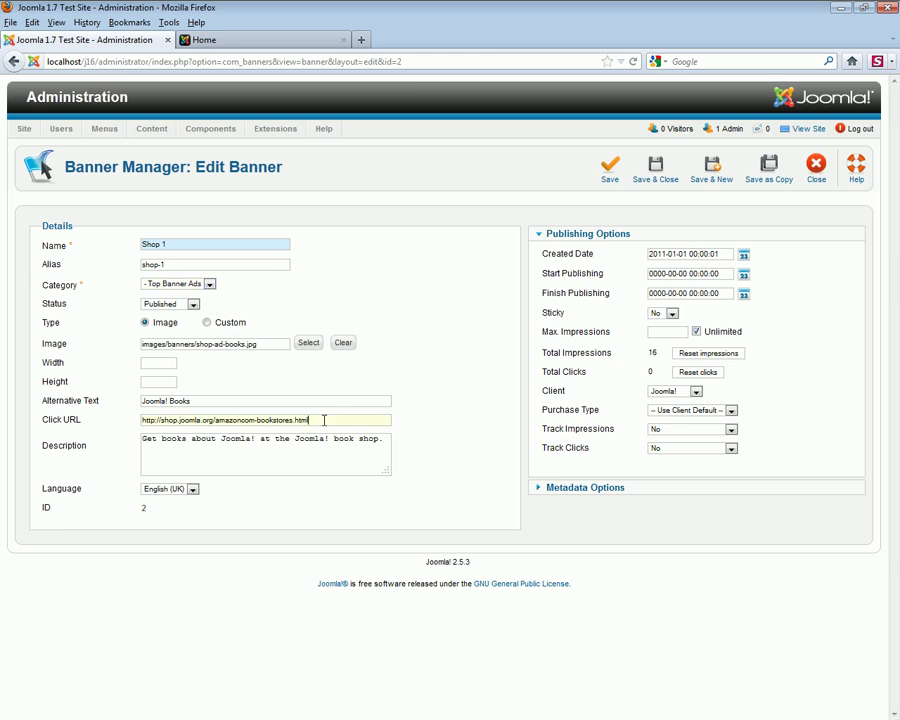
{"action": "triple_click", "coordinate": [324, 420]}
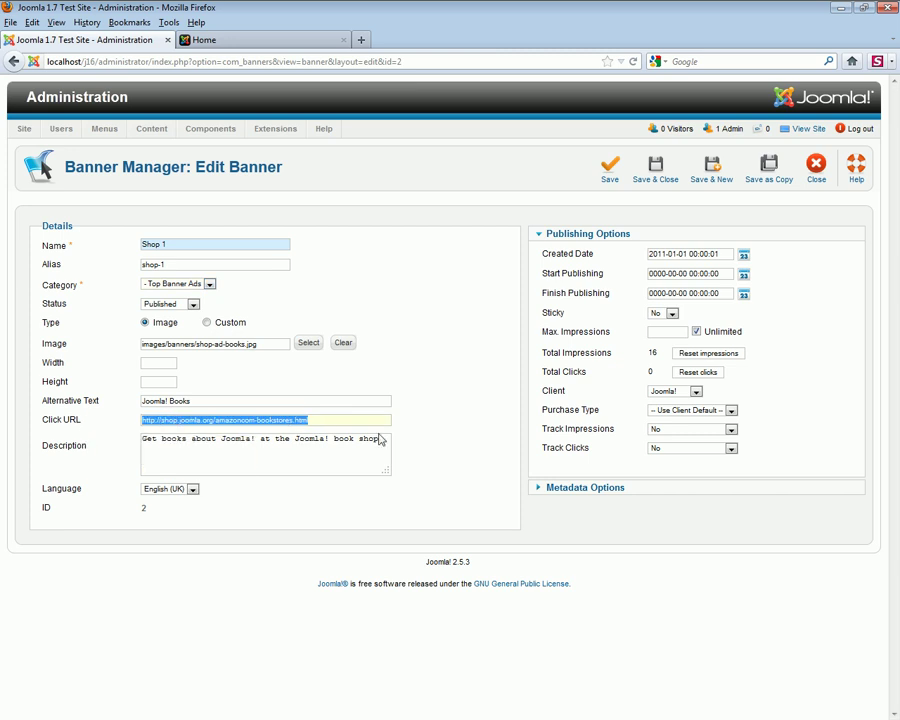
- Review the Start and Finish Publishing dates and 0 Total Clicks, then close the banner
{"action": "left_click_drag", "start_coordinate": [542, 253], "coordinate": [593, 274]}
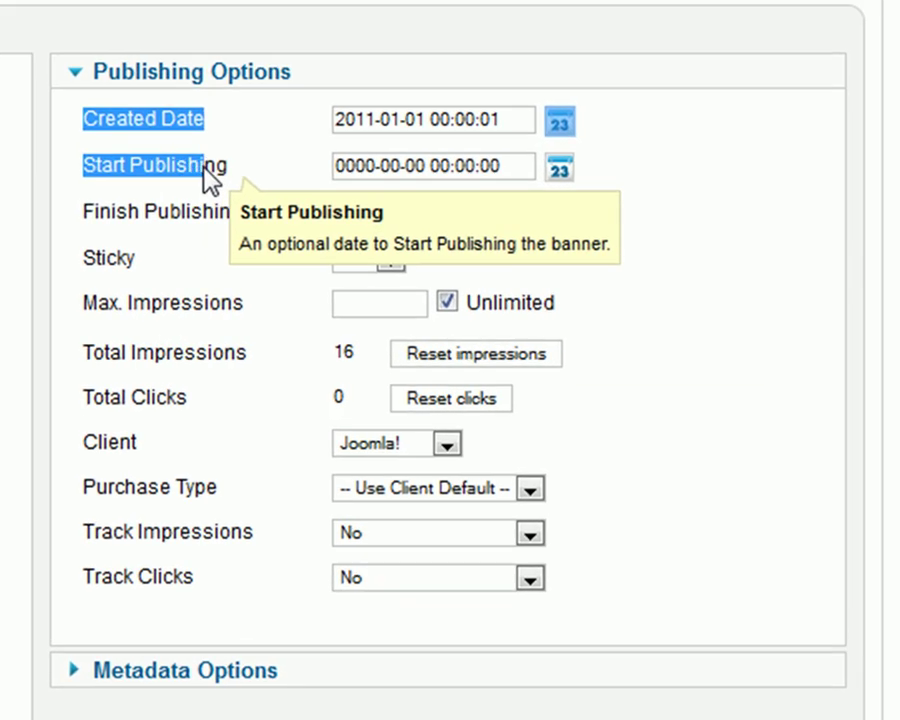
{"action": "left_click_drag", "start_coordinate": [205, 171], "coordinate": [229, 169]}
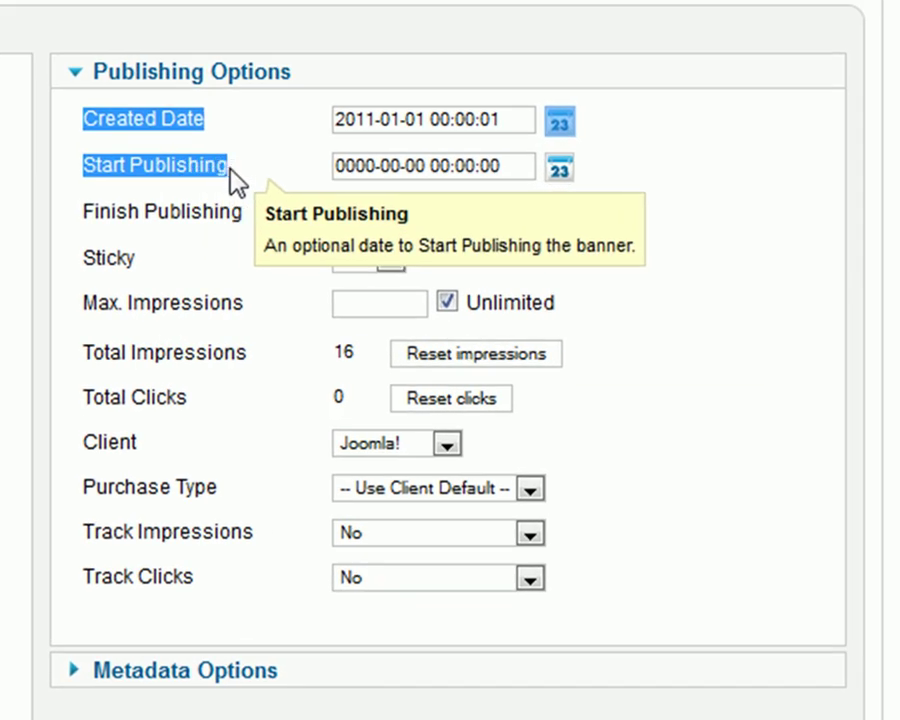
{"action": "double_click", "coordinate": [233, 167]}
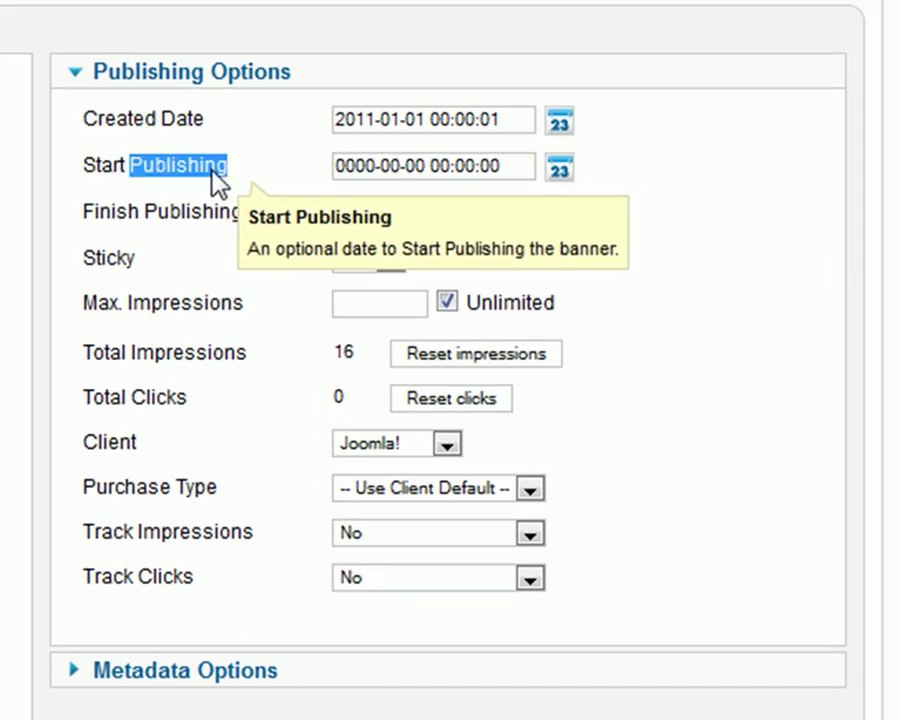
{"action": "left_click", "coordinate": [129, 217]}
{"action": "double_click", "coordinate": [129, 217]}
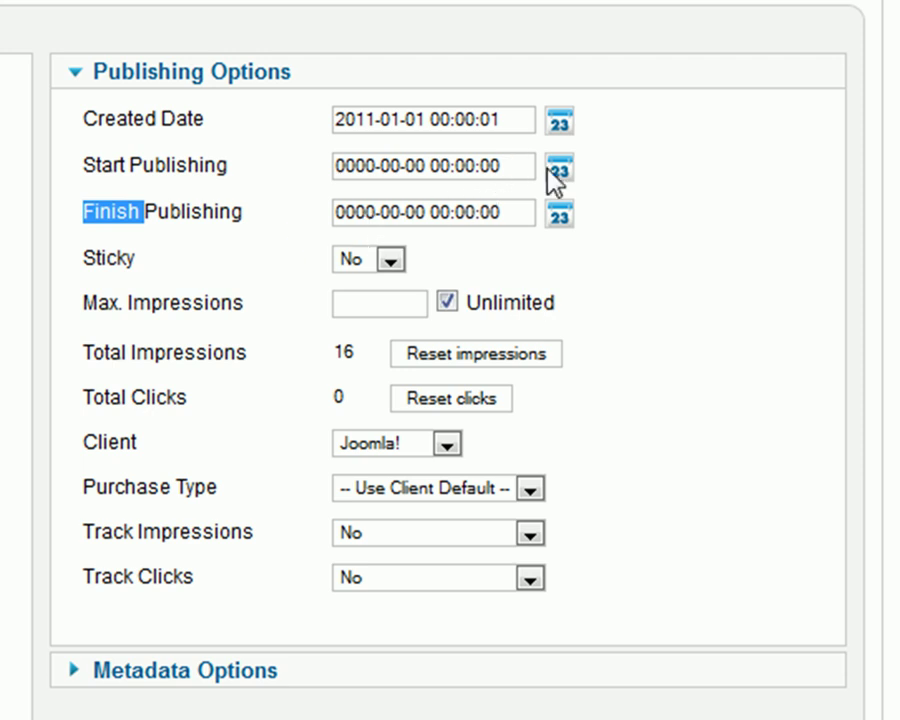
{"action": "left_click", "coordinate": [207, 402]}
{"action": "left_click_drag", "start_coordinate": [201, 395], "coordinate": [120, 416]}
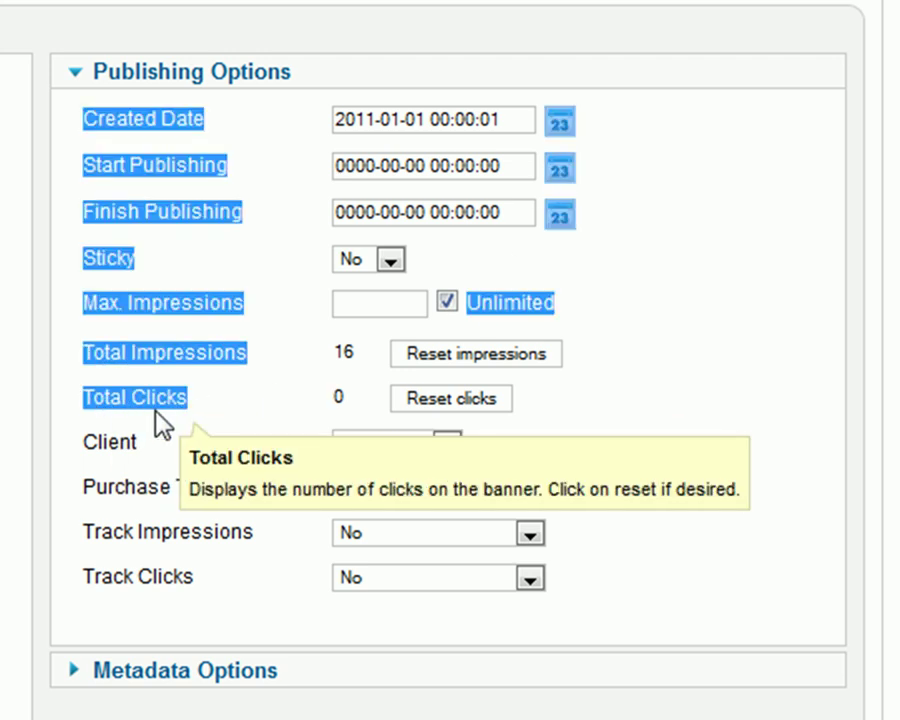
{"action": "left_click", "coordinate": [207, 418]}
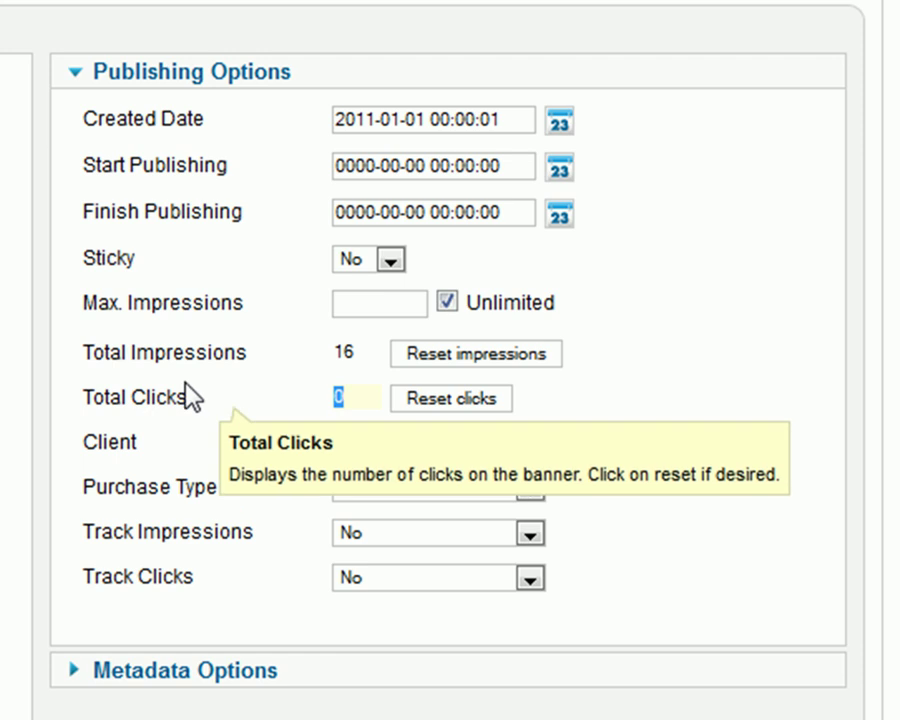
{"action": "mouse_move", "coordinate": [106, 302]}
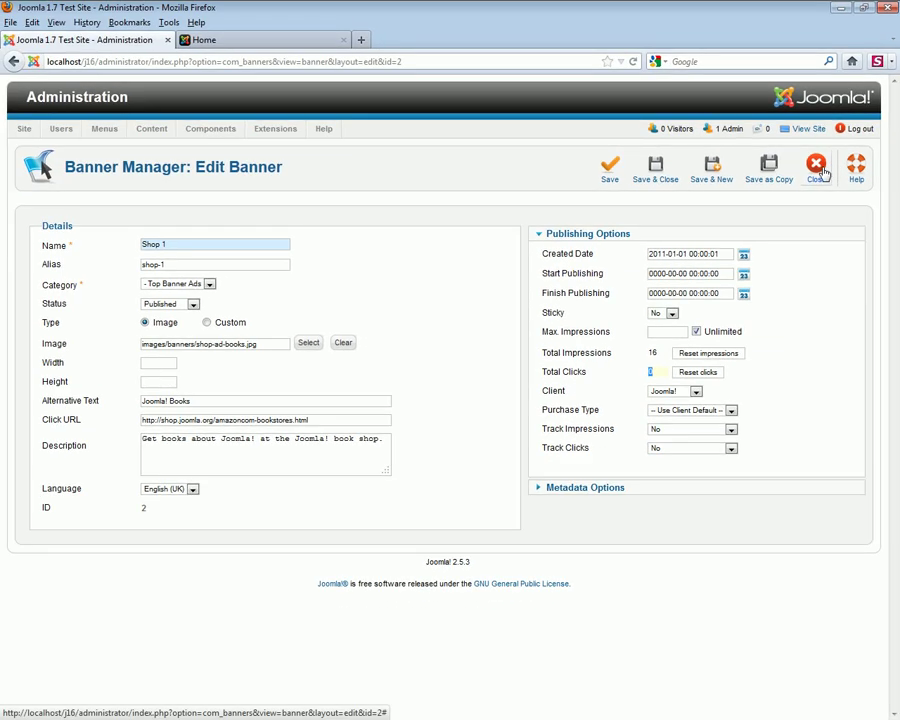
{"action": "left_click", "coordinate": [818, 170]}
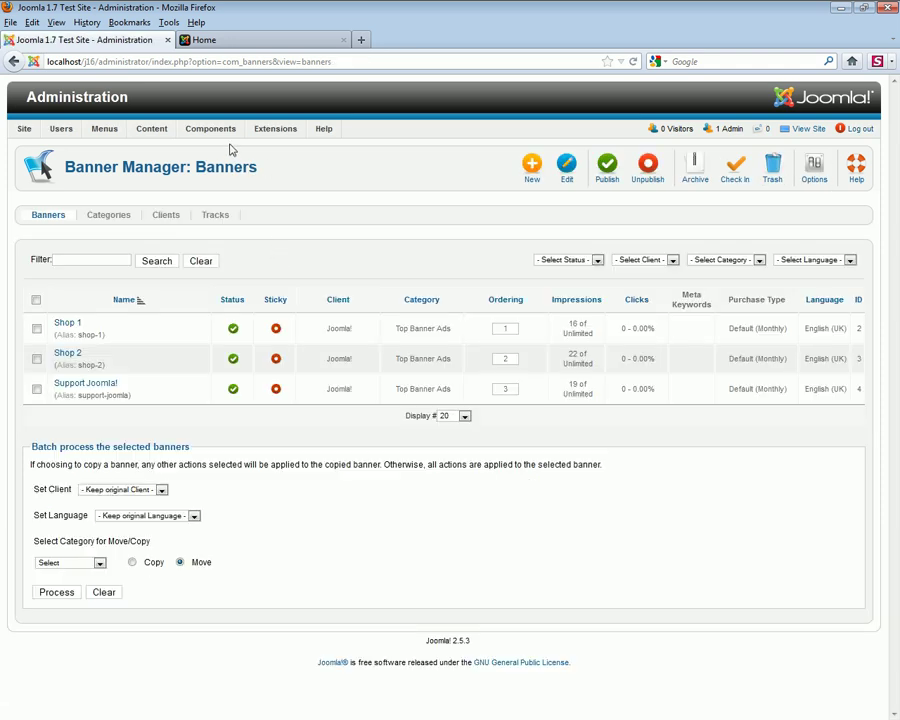
- Filter the Module Manager to Banners type, showing the bannersload and position-5 modules
{"action": "mouse_move", "coordinate": [265, 134]}
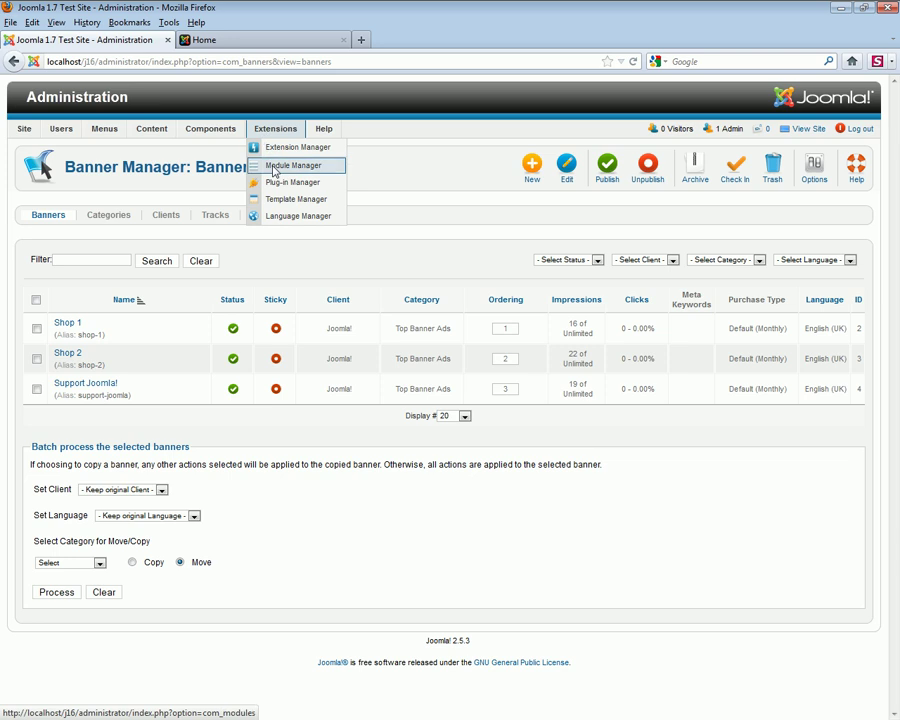
{"action": "left_click", "coordinate": [273, 171]}
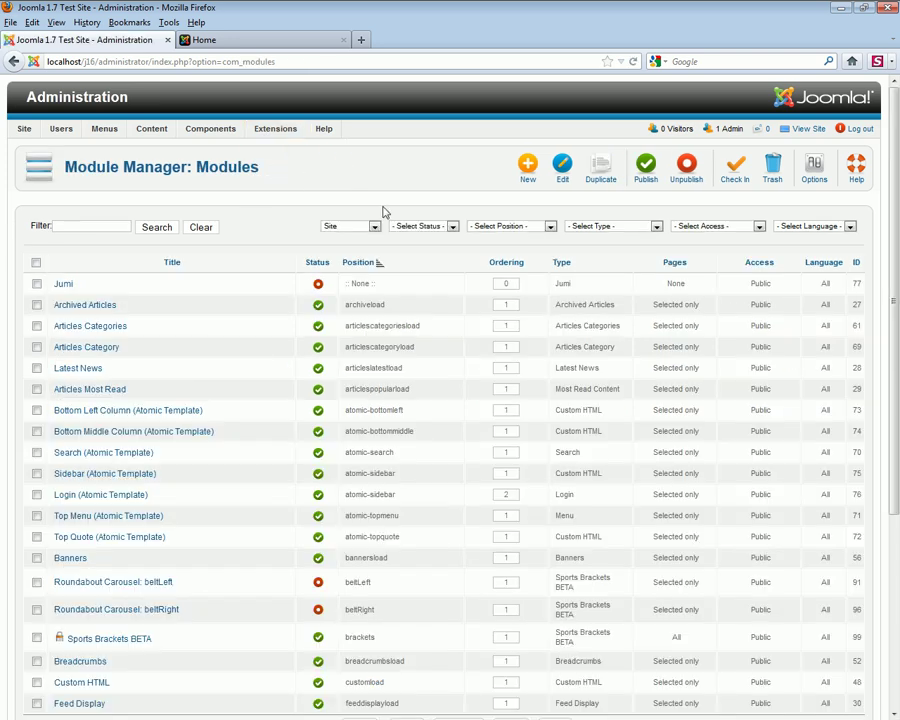
{"action": "left_click", "coordinate": [656, 226]}
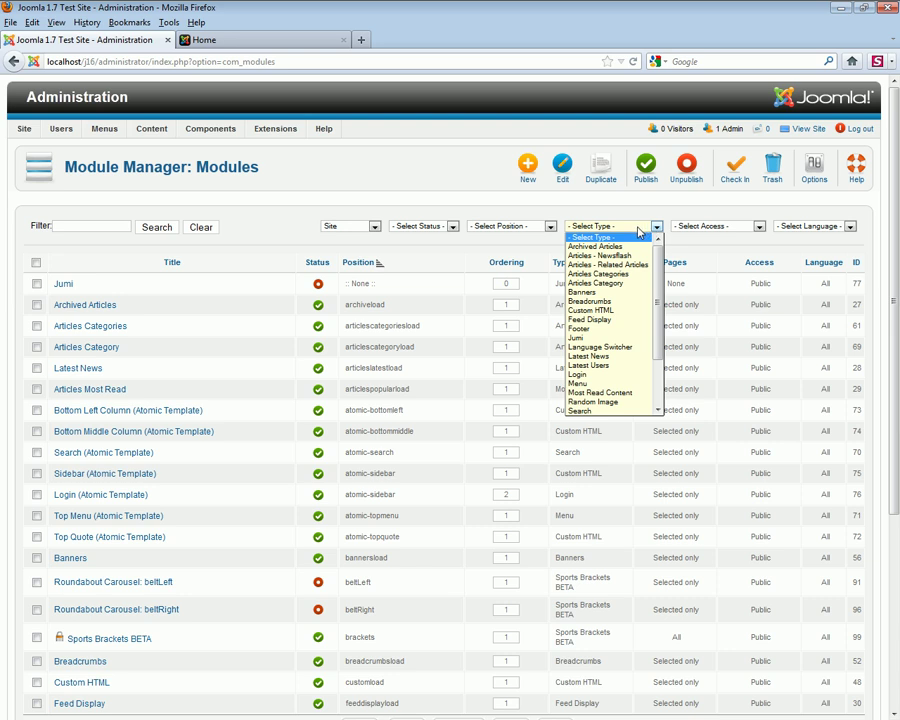
{"action": "left_click", "coordinate": [612, 292]}
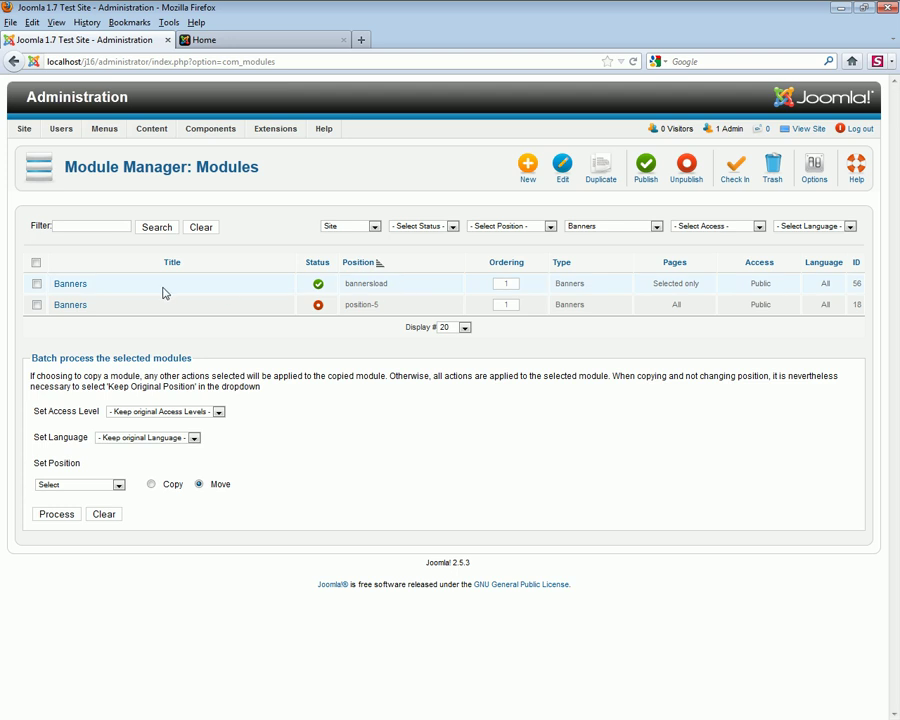
- Open the bannersload Banners module and assign it to the Main Menu's Home page
{"action": "left_click", "coordinate": [80, 286]}
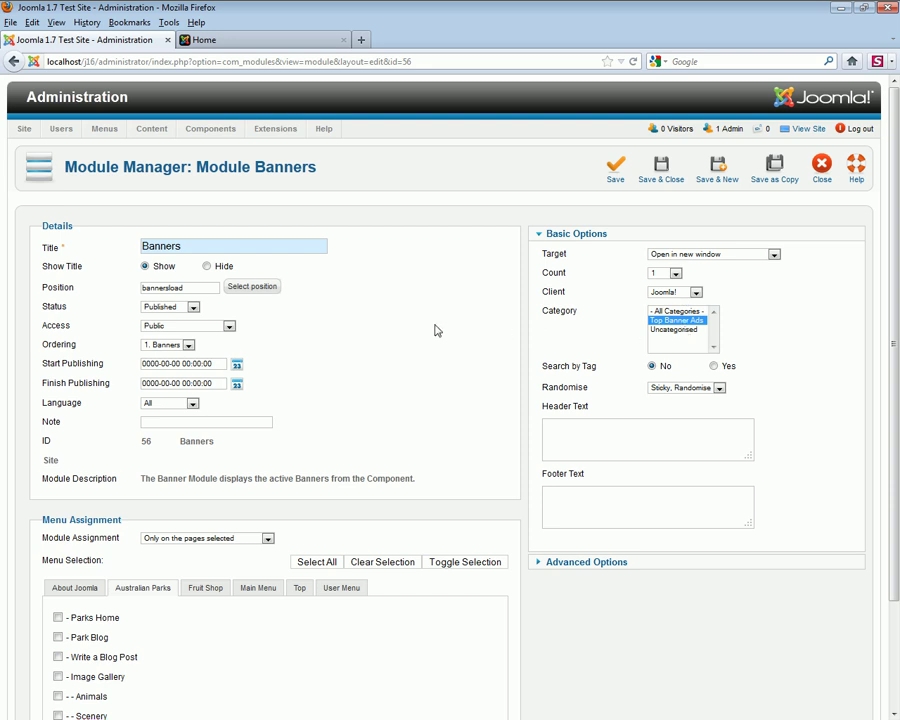
{"action": "scroll", "coordinate": [424, 330], "scroll_direction": "down", "scroll_amount": 3}
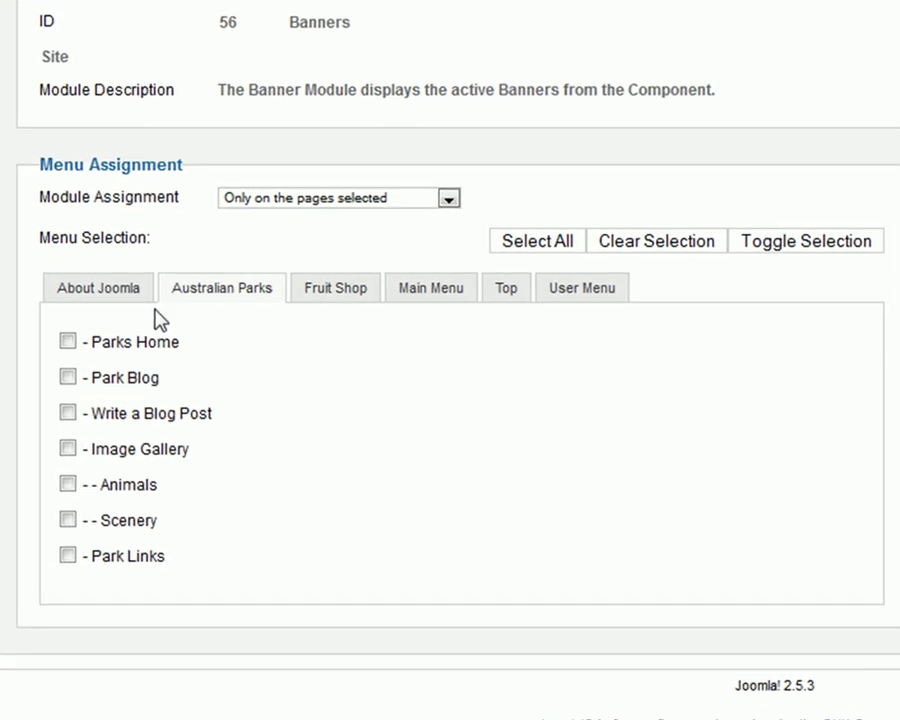
{"action": "left_click", "coordinate": [408, 297]}
{"action": "left_click", "coordinate": [67, 342]}
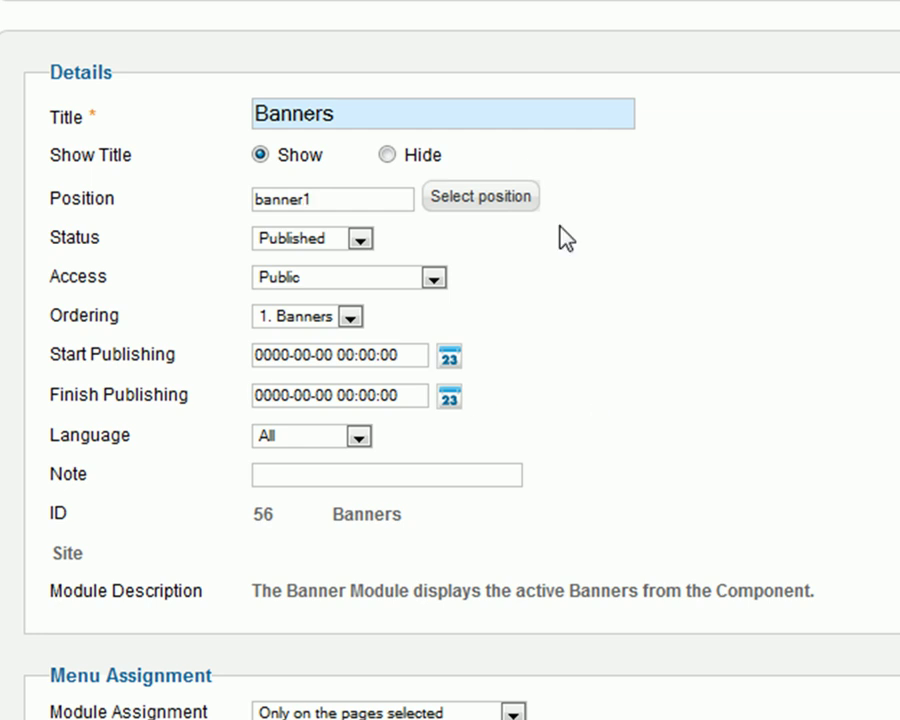
- Place the Banners module in position-12, save it, and switch to the site's Home page
{"action": "left_click", "coordinate": [432, 198]}
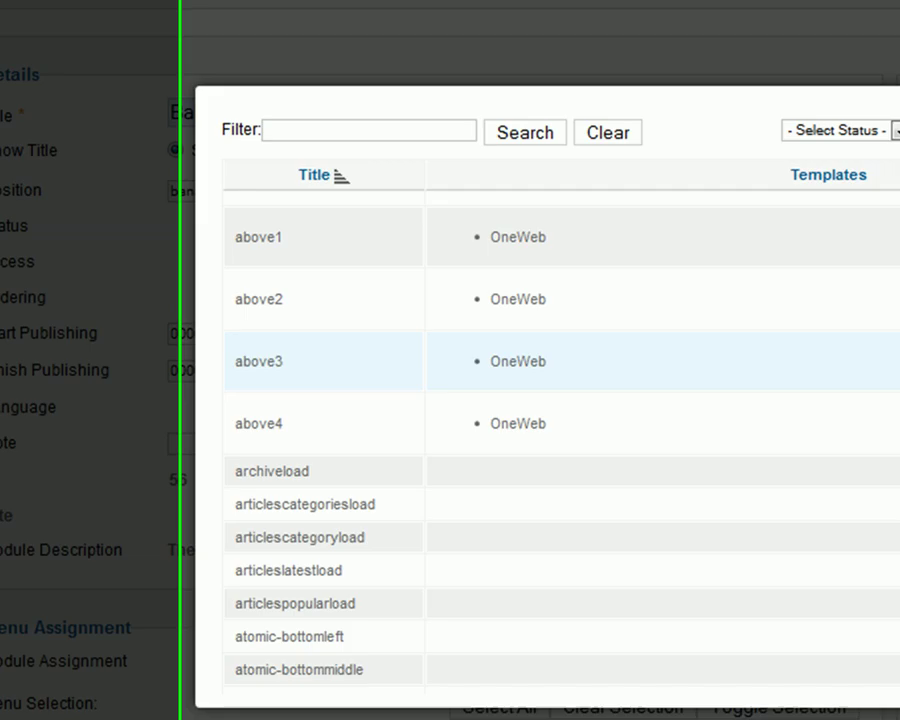
{"action": "left_click_drag", "start_coordinate": [884, 182], "coordinate": [882, 487]}
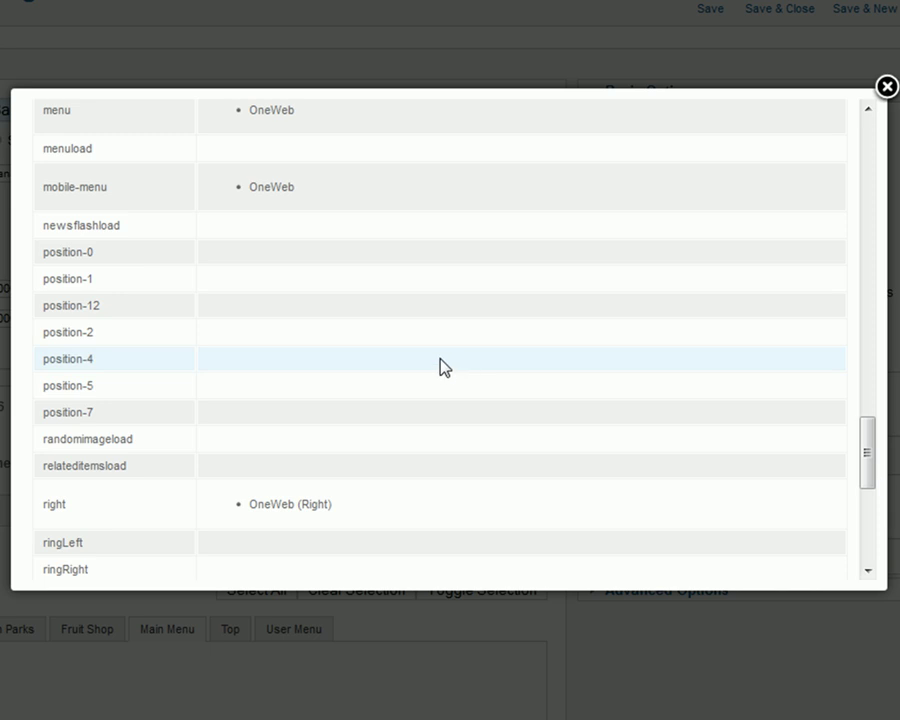
{"action": "left_click", "coordinate": [82, 307]}
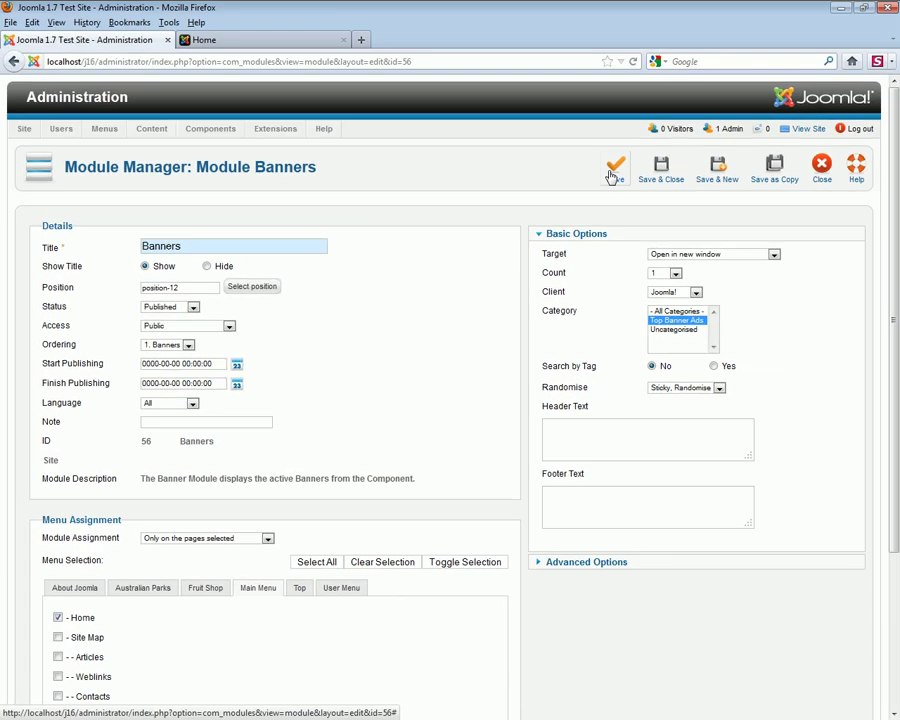
{"action": "left_click", "coordinate": [611, 176]}
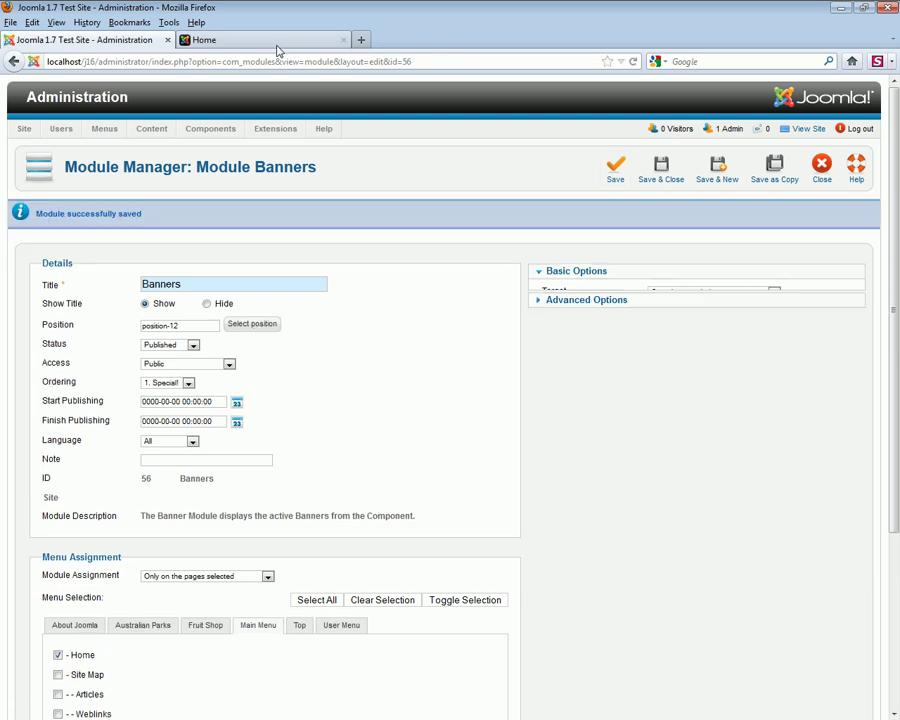
{"action": "left_click", "coordinate": [278, 46]}
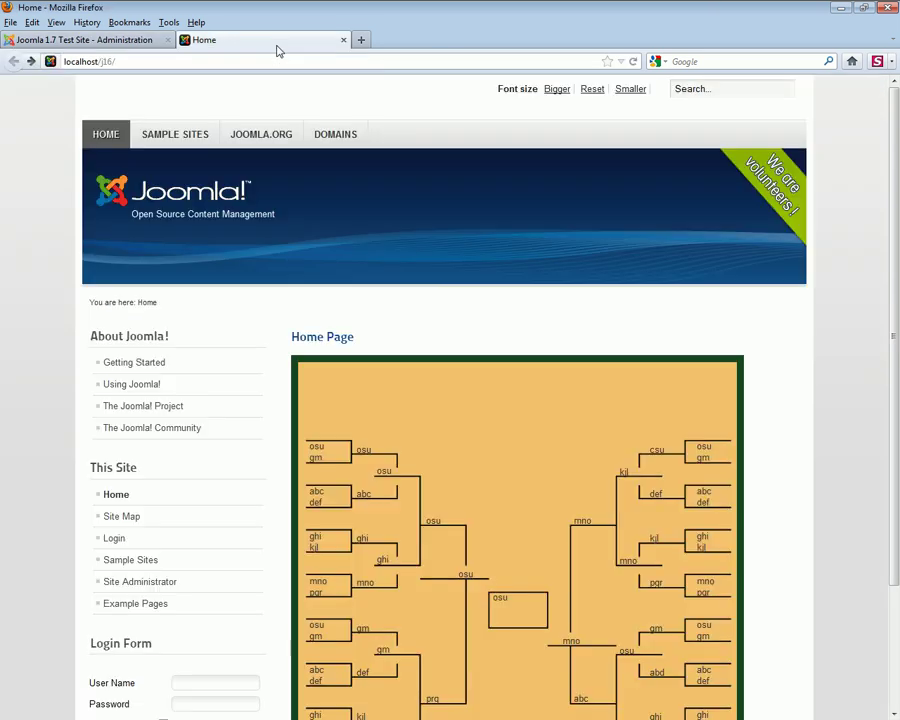
- Reload the home page so the Joomla! Shop banner appears above the Home Page content
{"action": "left_click", "coordinate": [634, 62]}
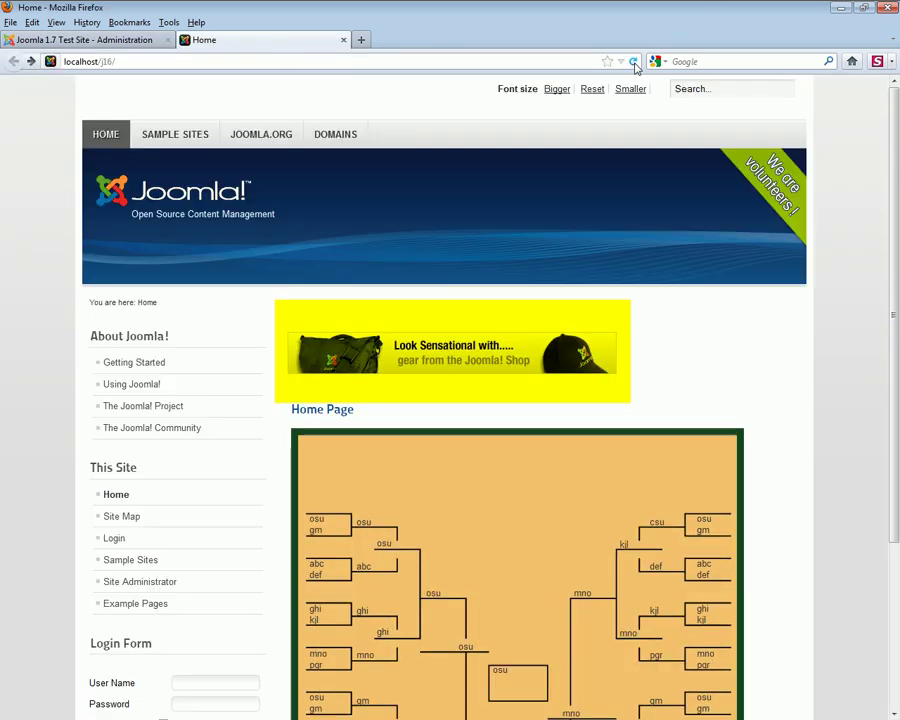